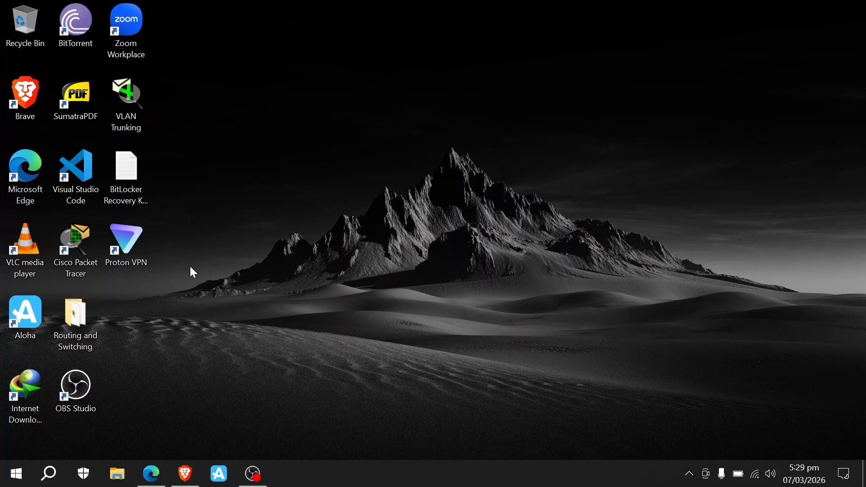
Switch to Microsoft Edge, search Google for "windows 11 download" and open Microsoft's Download Windows 11 page.
{"action": "left_click", "coordinate": [154, 477]}
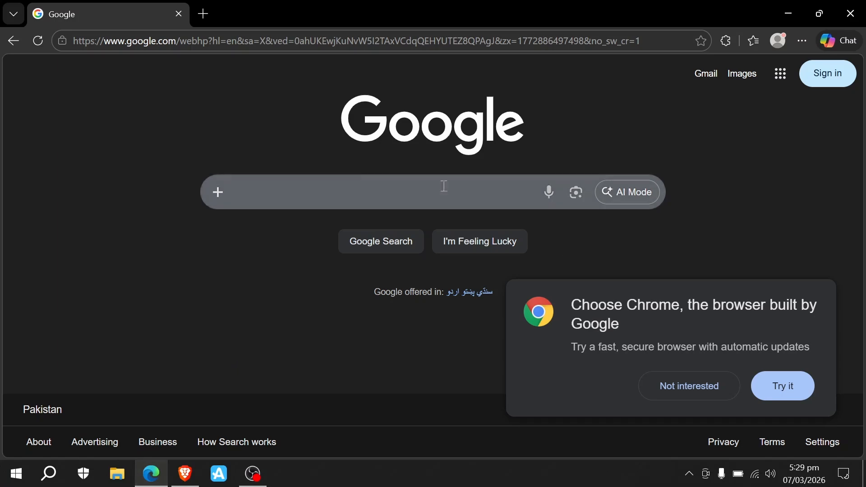
{"action": "left_click", "coordinate": [683, 399]}
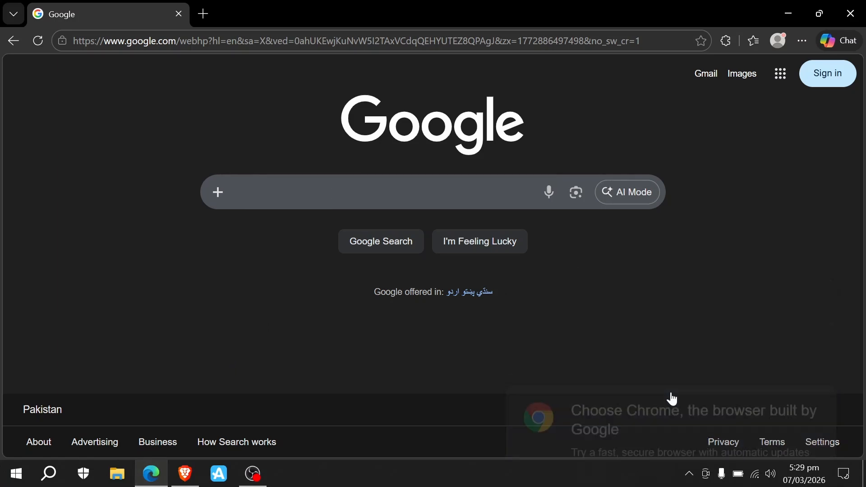
{"action": "left_click", "coordinate": [399, 200]}
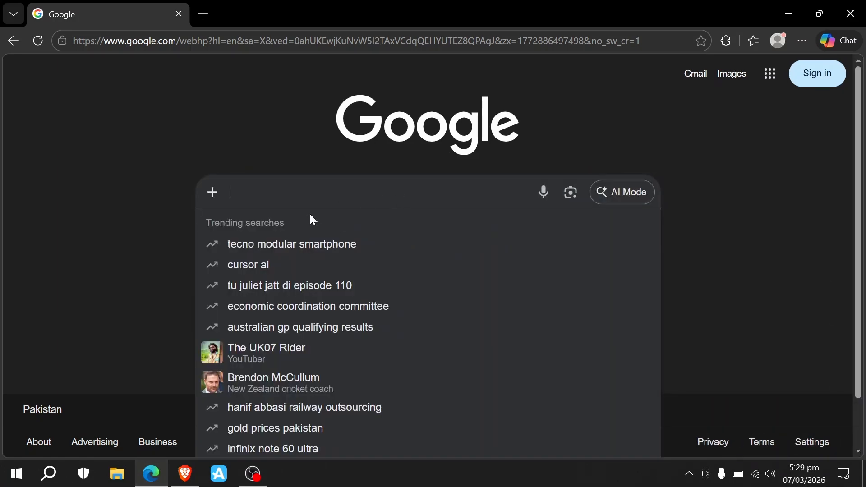
{"action": "type", "text": "window"}
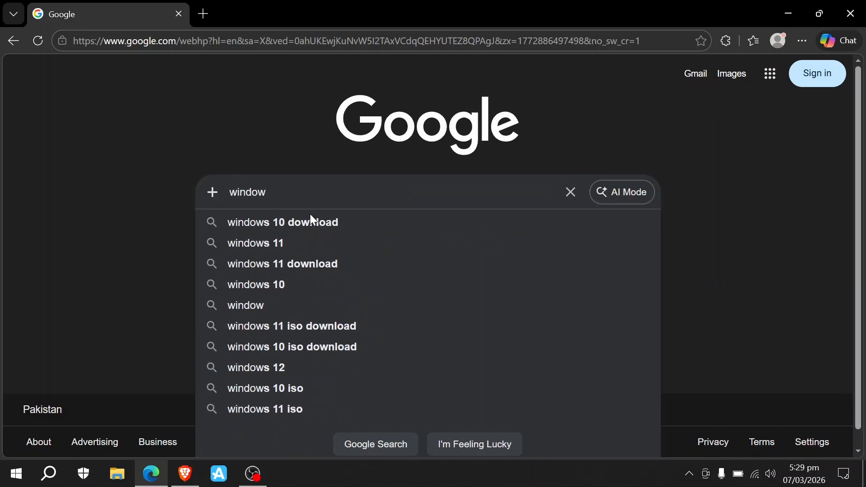
{"action": "left_click", "coordinate": [307, 256]}
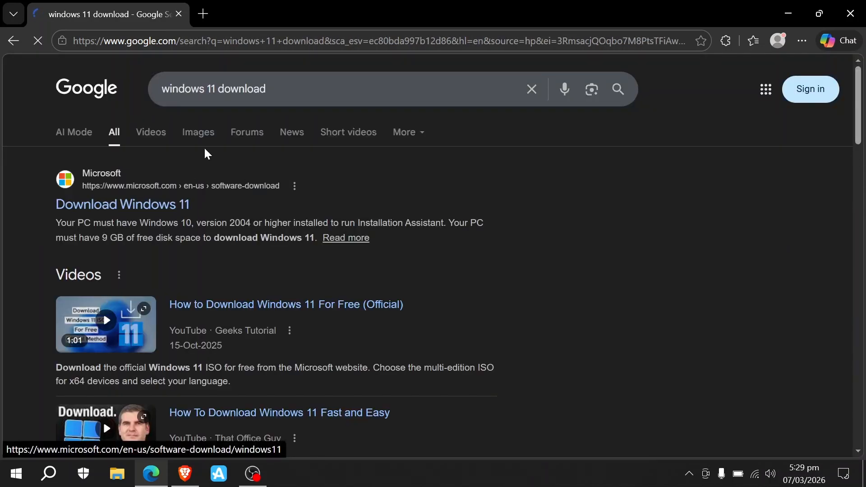
{"action": "left_click", "coordinate": [154, 200]}
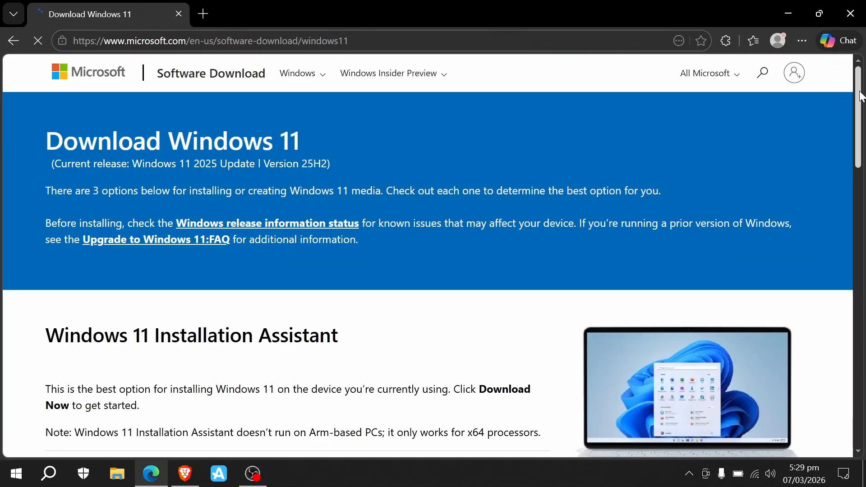
Choose Windows 11 (multi-edition ISO for x64 devices) as the disk image download and confirm it.
{"action": "scroll", "coordinate": [861, 96], "scroll_direction": "down", "scroll_amount": 3}
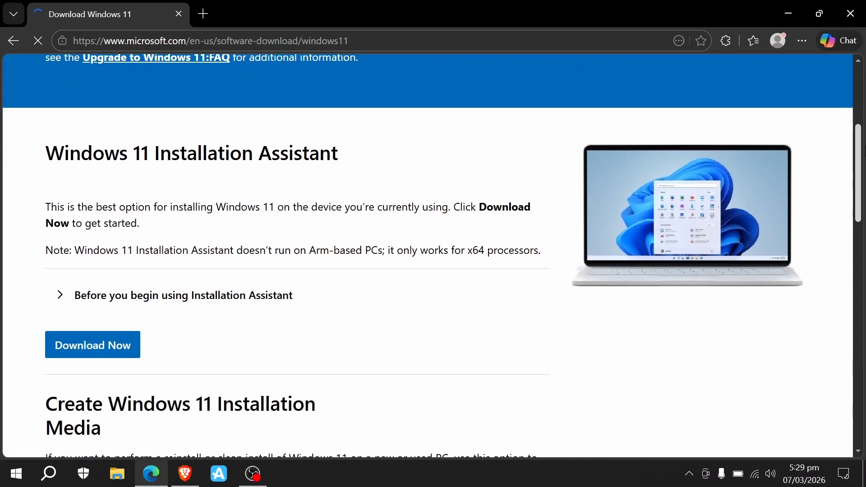
{"action": "scroll", "coordinate": [862, 96], "scroll_direction": "down", "scroll_amount": 5}
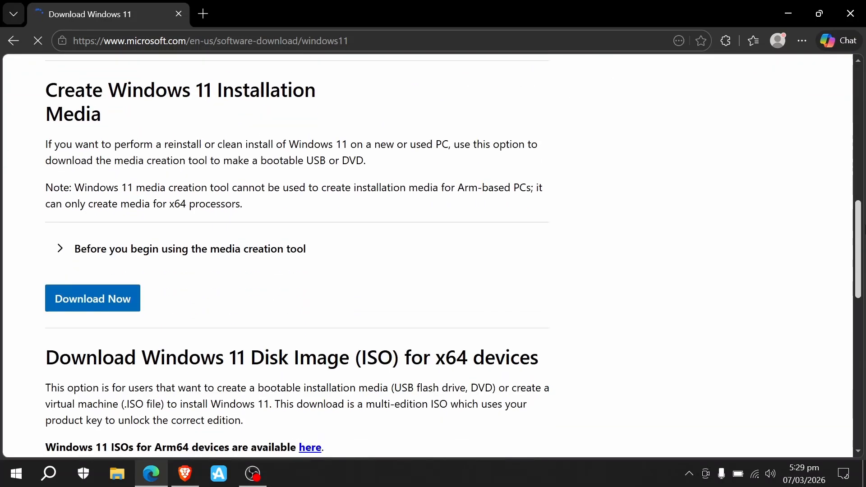
{"action": "scroll", "coordinate": [433, 254], "scroll_direction": "down", "scroll_amount": 3}
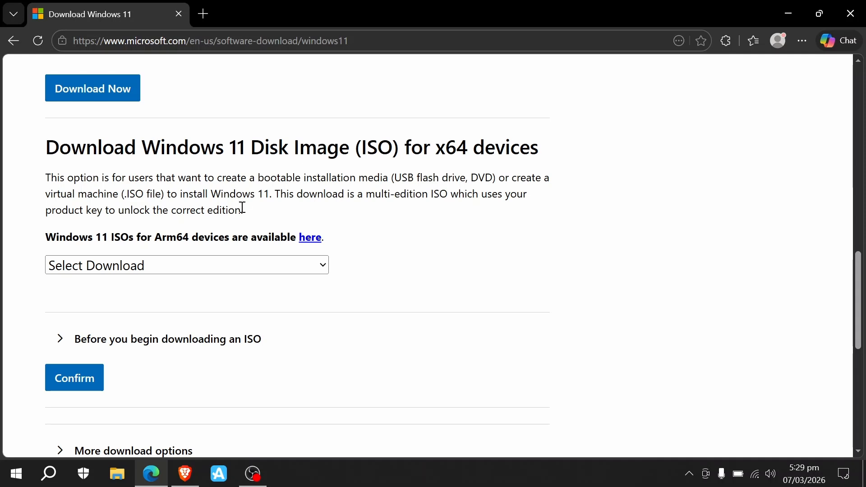
{"action": "left_click", "coordinate": [130, 271]}
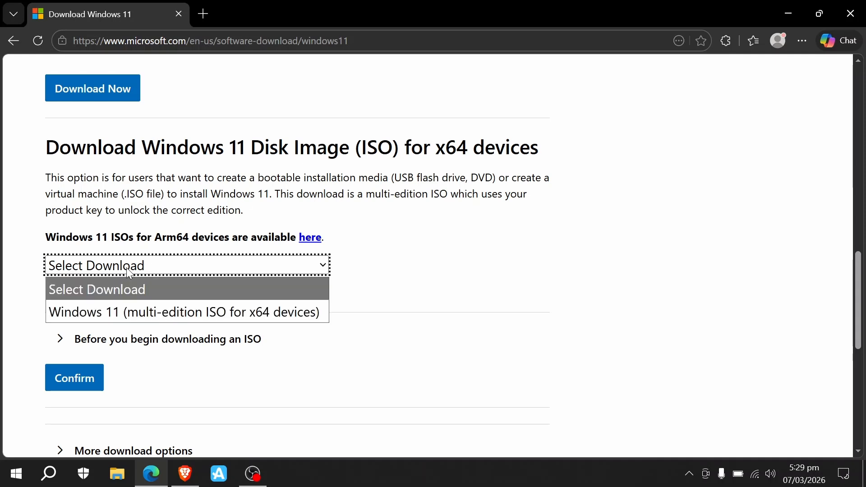
{"action": "left_click", "coordinate": [131, 313]}
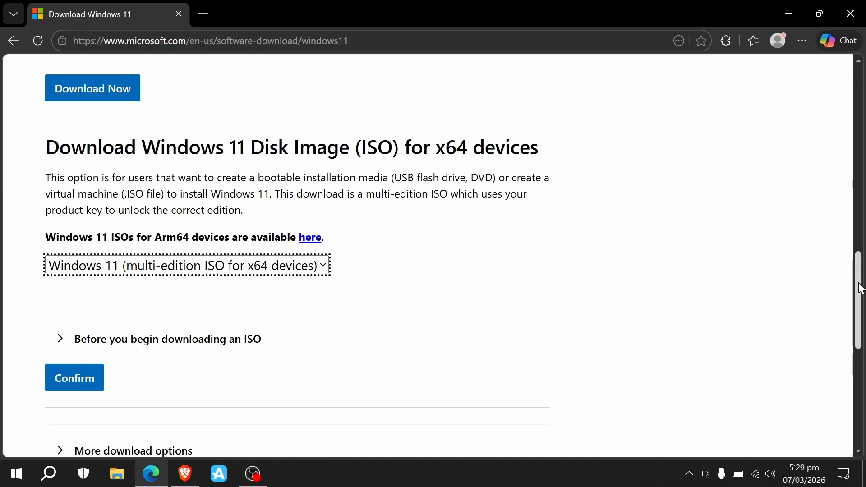
{"action": "scroll", "coordinate": [587, 293], "scroll_direction": "down", "scroll_amount": 3}
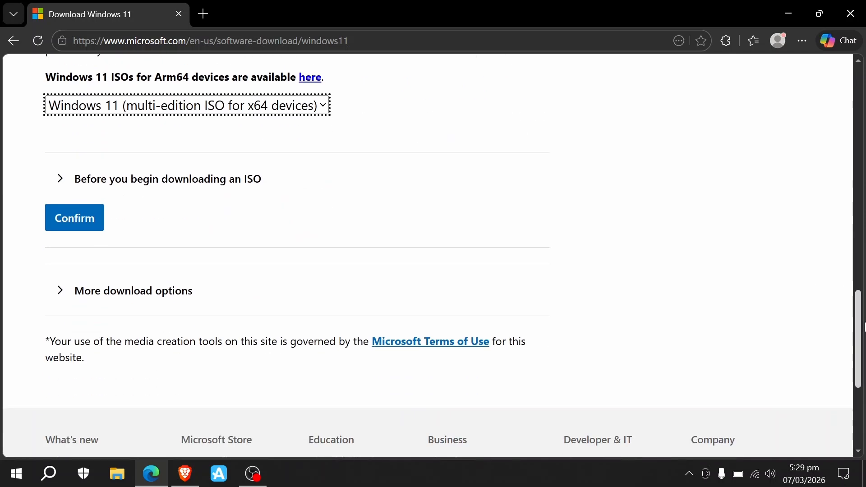
{"action": "left_click", "coordinate": [71, 224]}
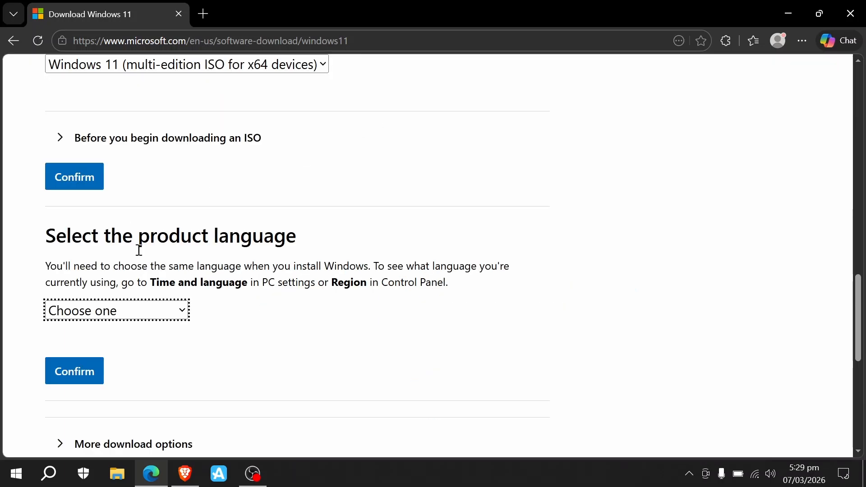
Select English International as the product language and confirm it.
{"action": "left_click", "coordinate": [77, 311]}
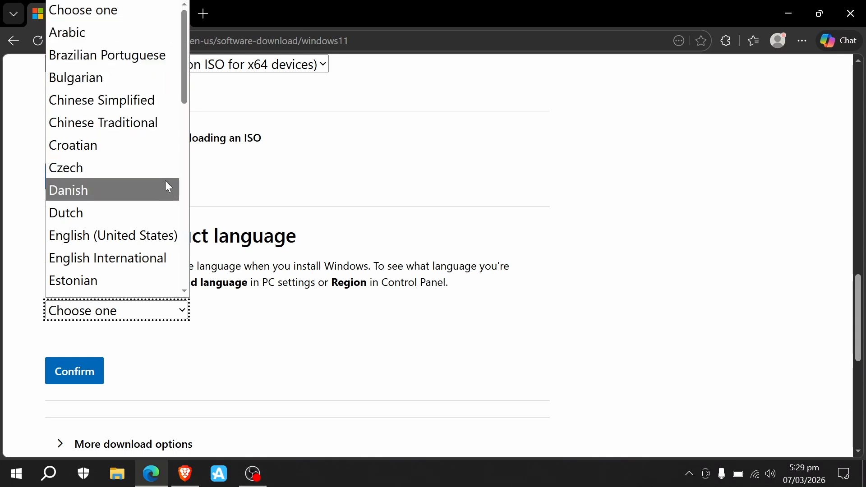
{"action": "left_click", "coordinate": [137, 258]}
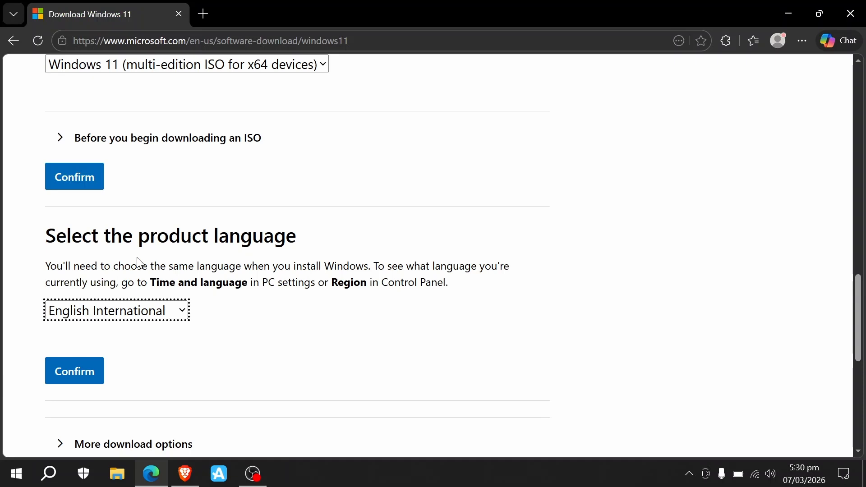
{"action": "left_click", "coordinate": [75, 374]}
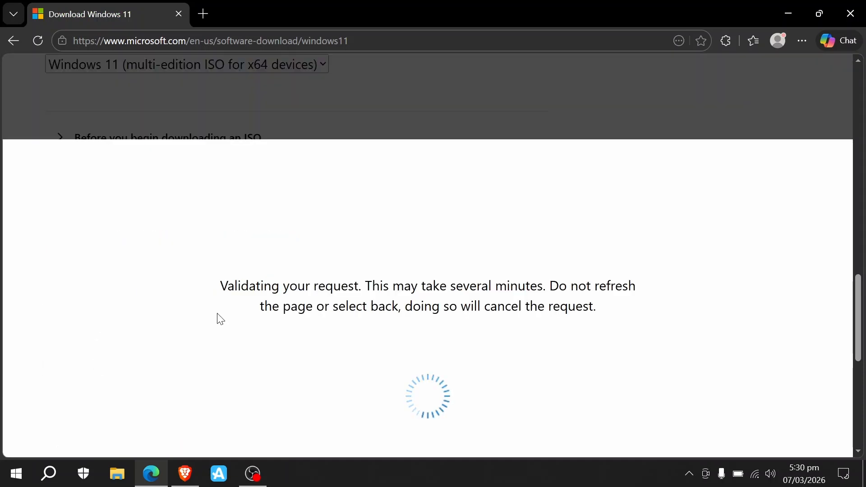
Start the 64-bit download of the Windows 11 ISO and dismiss its progress window.
{"action": "scroll", "coordinate": [323, 283], "scroll_direction": "down", "scroll_amount": 1}
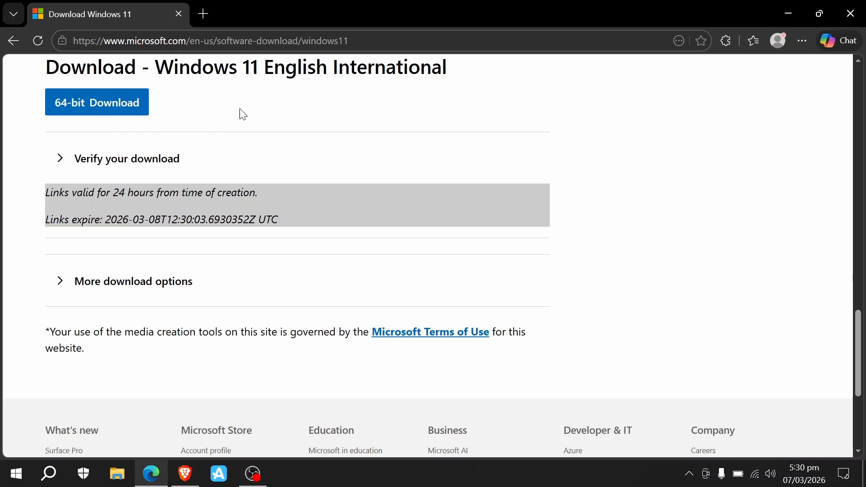
{"action": "left_click", "coordinate": [97, 107]}
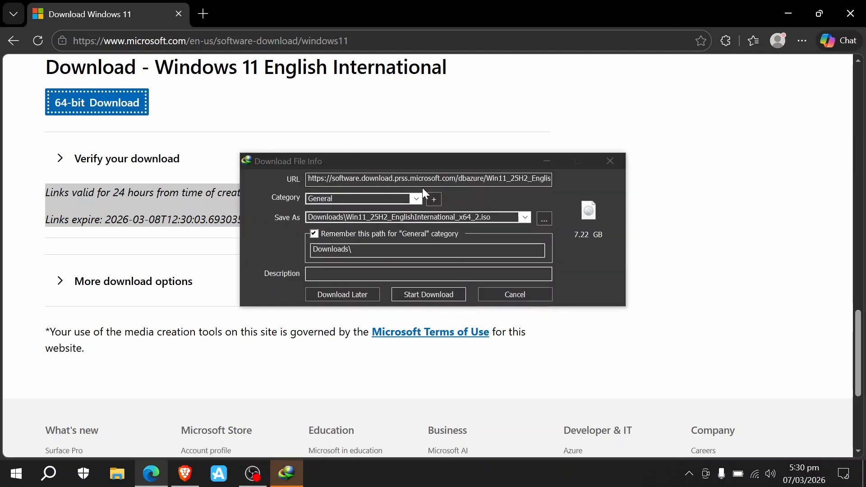
{"action": "left_click", "coordinate": [437, 296]}
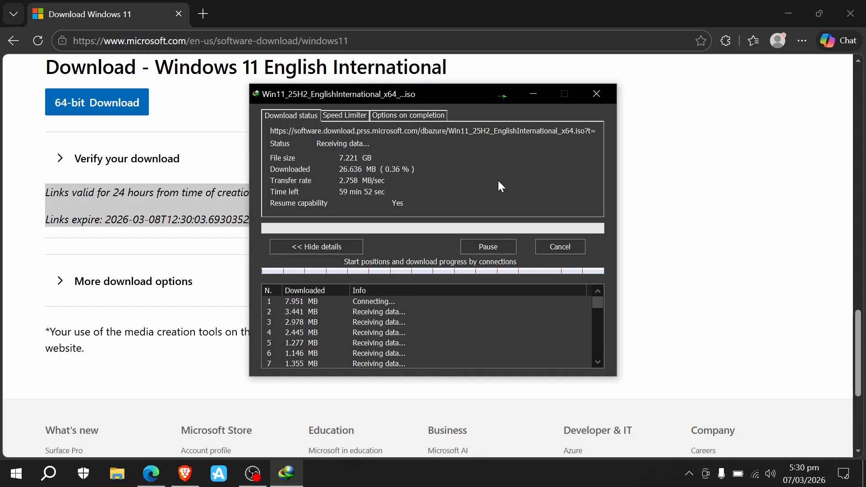
{"action": "left_click", "coordinate": [537, 95]}
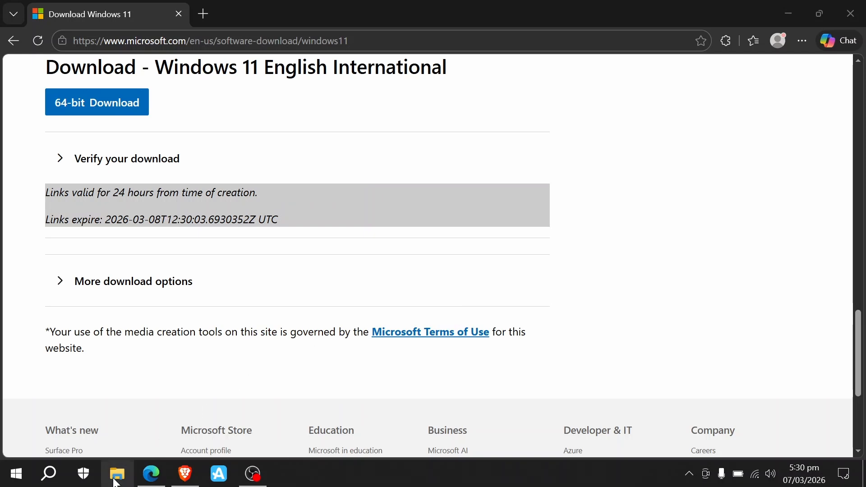
Look in the Downloads folder of File Explorer for the Windows 11 ISO, and put the window away.
{"action": "key", "text": "super+e"}
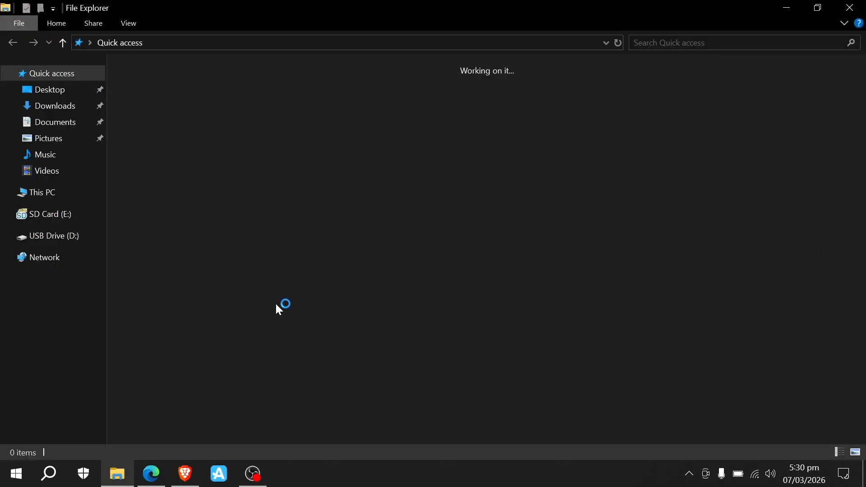
{"action": "left_click", "coordinate": [51, 106]}
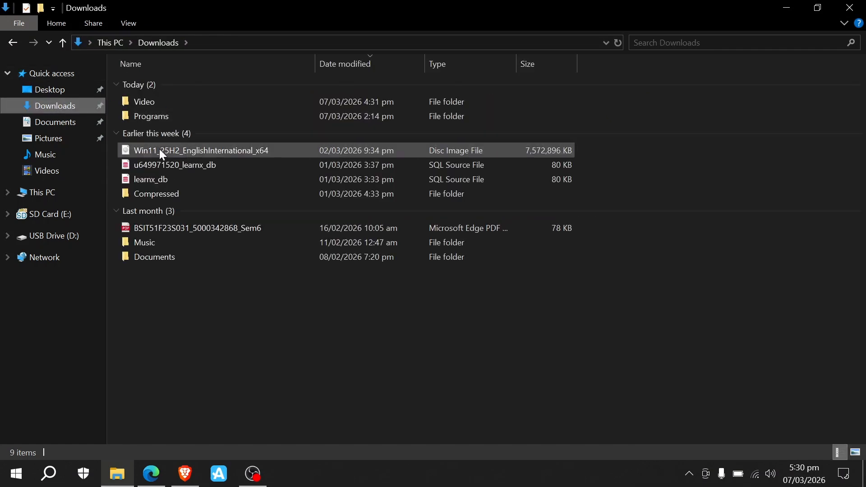
{"action": "mouse_move", "coordinate": [181, 156]}
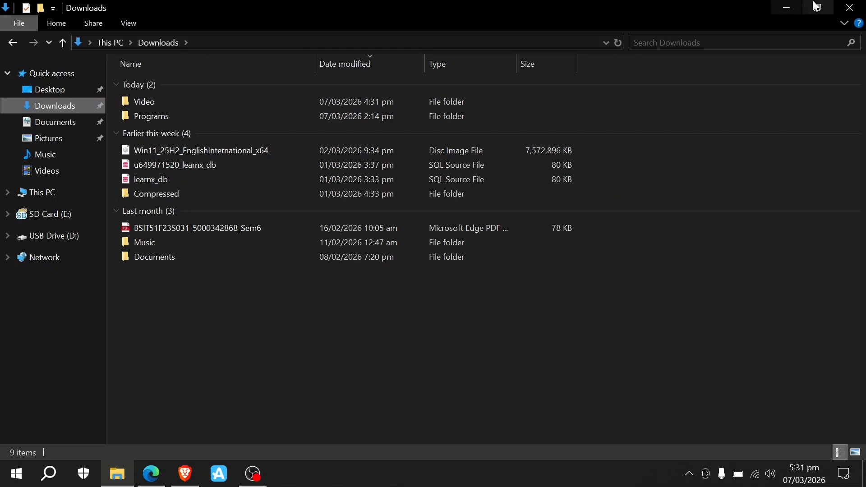
{"action": "left_click", "coordinate": [790, 7]}
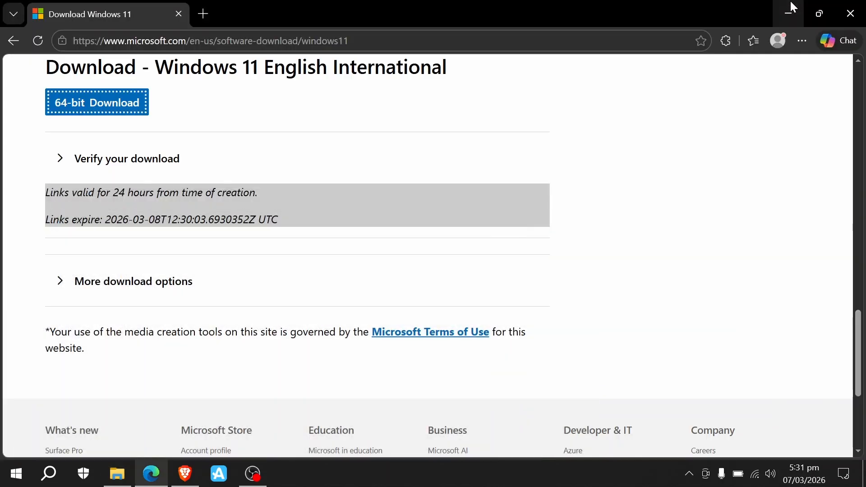
Search Google for "rufus download" in the browser and open the official Rufus website.
{"action": "left_click", "coordinate": [201, 15]}
{"action": "left_click", "coordinate": [122, 12]}
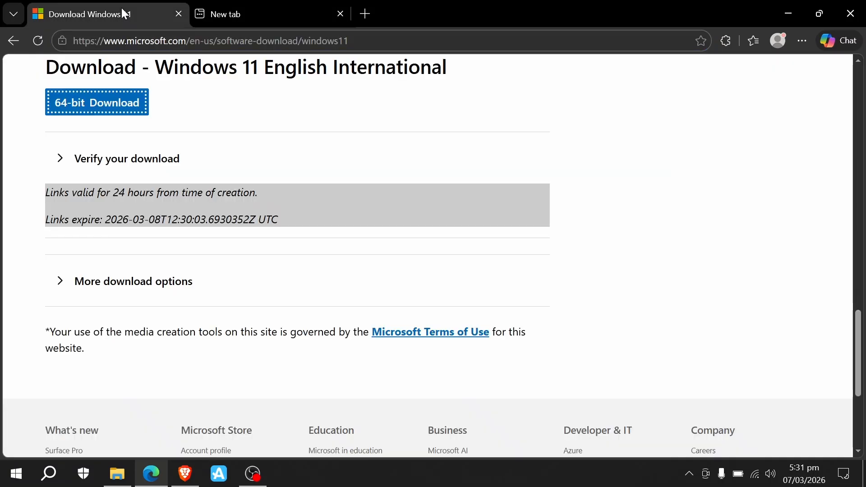
{"action": "left_click", "coordinate": [12, 40]}
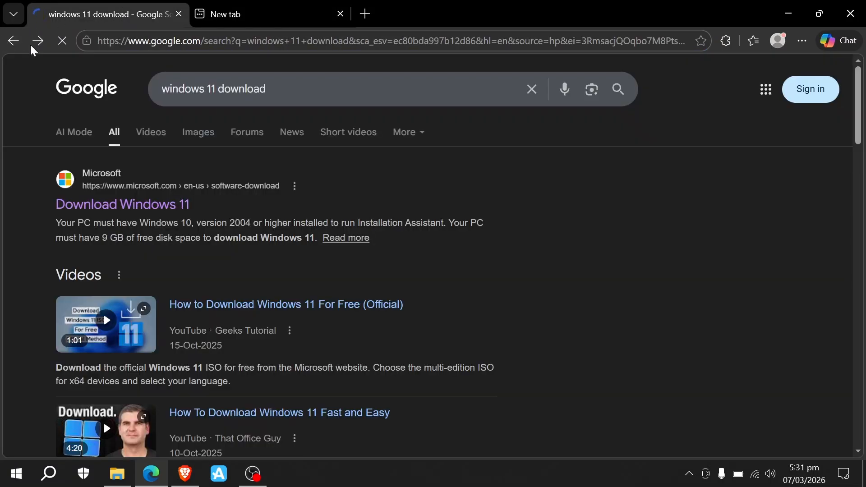
{"action": "left_click", "coordinate": [532, 90]}
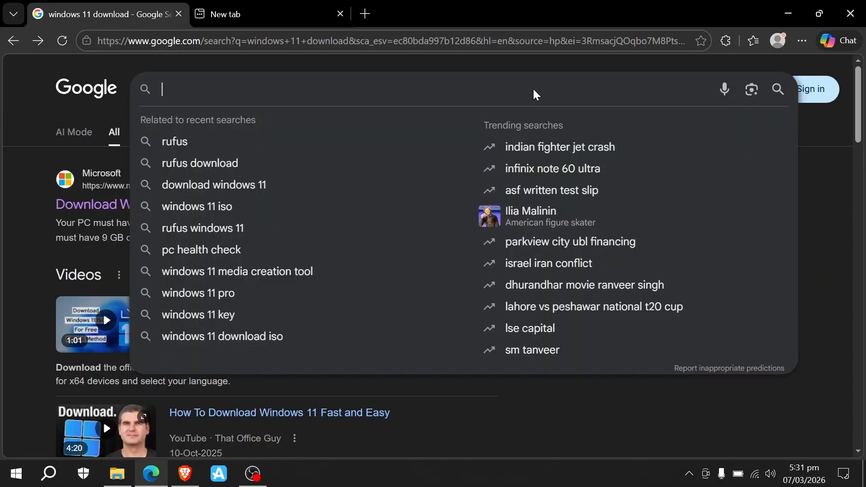
{"action": "type", "text": "rufus"}
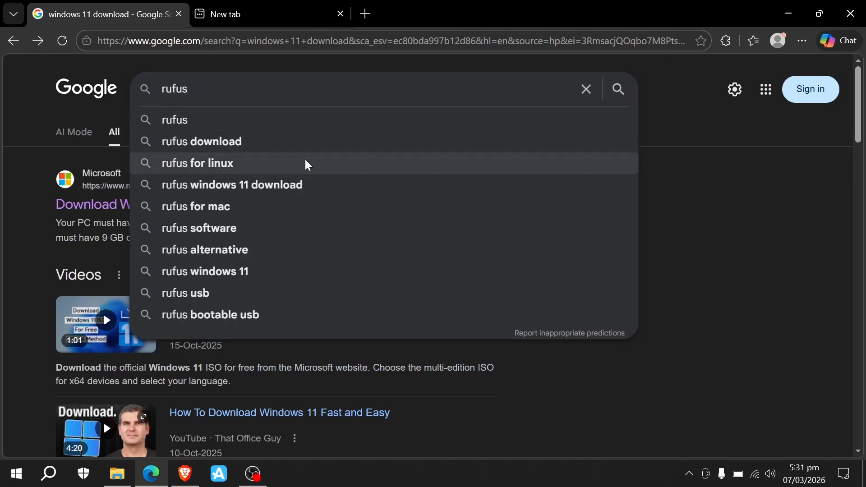
{"action": "left_click", "coordinate": [306, 143]}
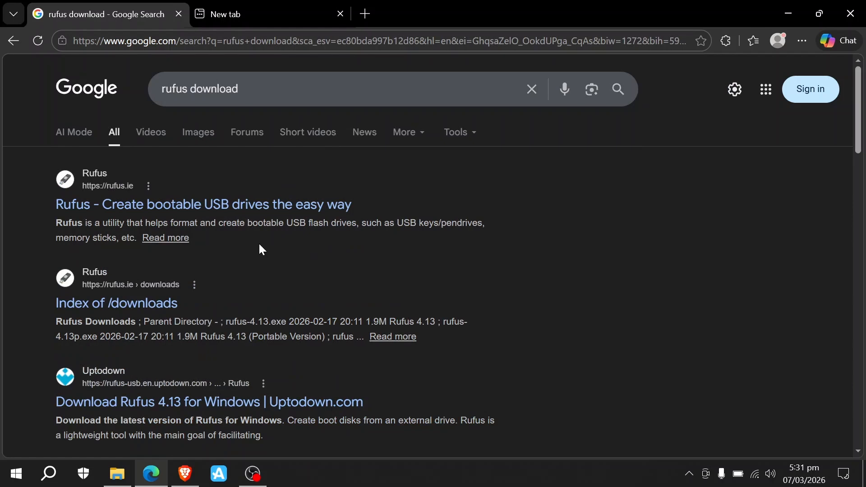
{"action": "left_click", "coordinate": [233, 205]}
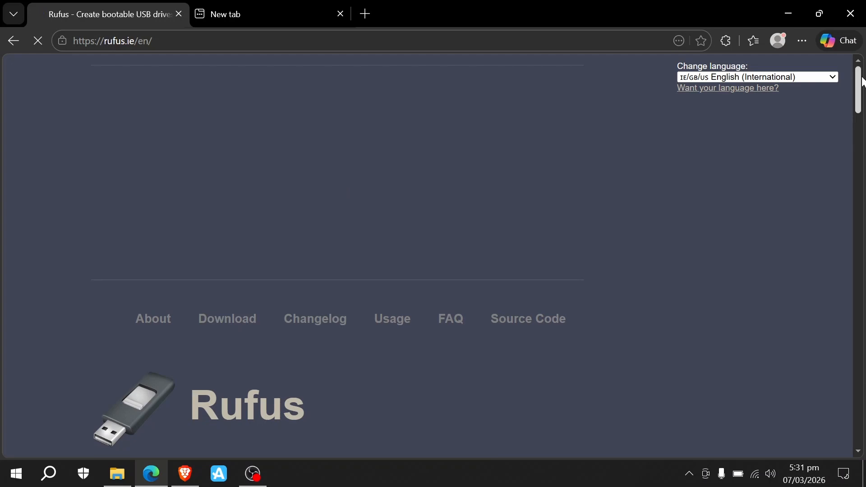
Download the standard Windows x64 release rufus-4.13.exe and open the folder it is saved in.
{"action": "left_click_drag", "start_coordinate": [862, 81], "coordinate": [864, 117]}
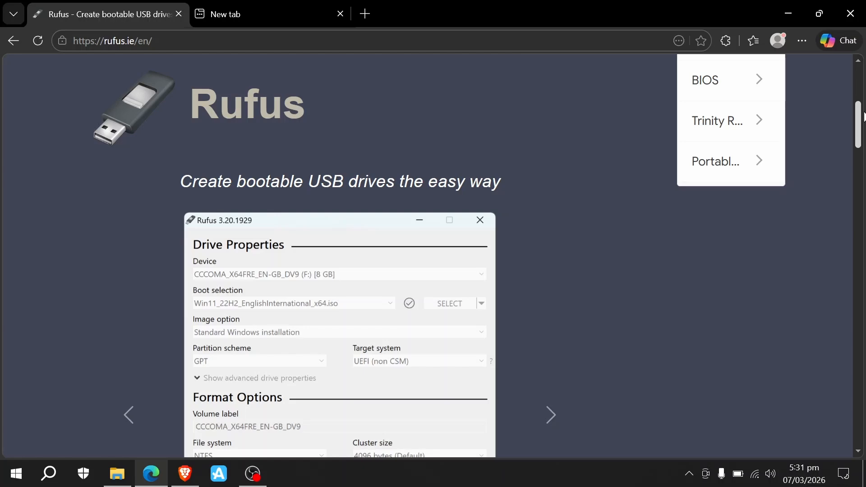
{"action": "left_click_drag", "start_coordinate": [863, 116], "coordinate": [863, 197]}
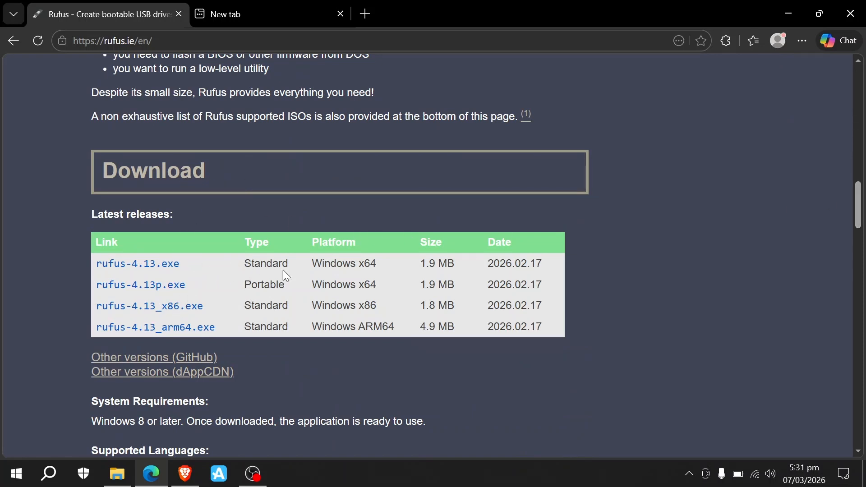
{"action": "left_click", "coordinate": [156, 273]}
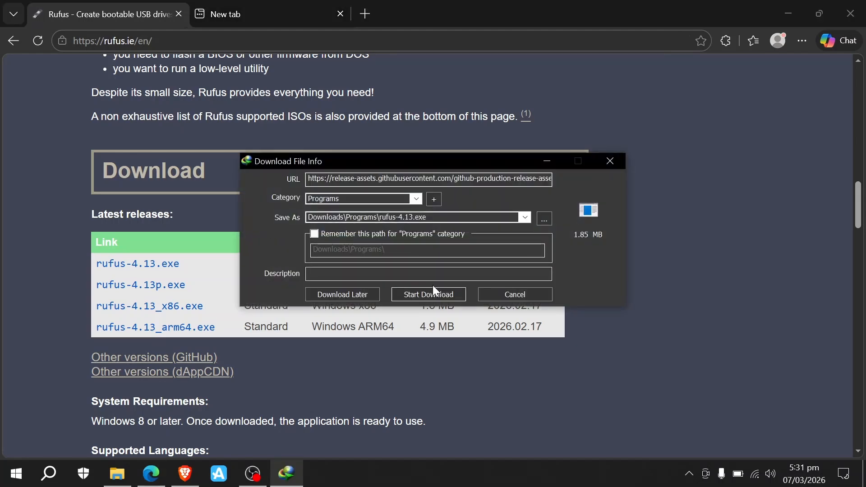
{"action": "left_click", "coordinate": [436, 293]}
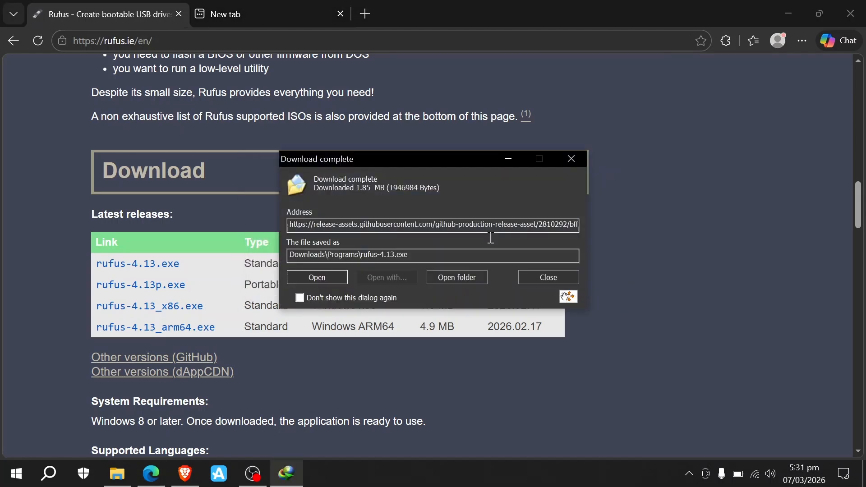
{"action": "left_click", "coordinate": [453, 276]}
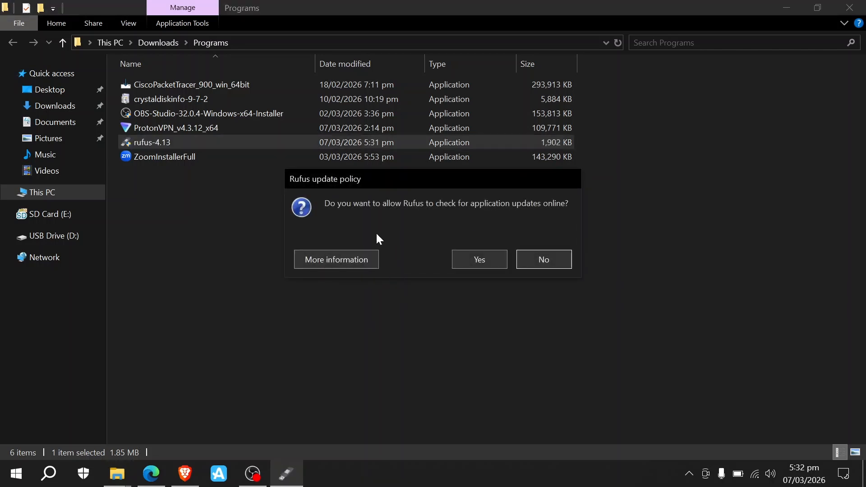
Launch rufus-4.13 with online update checks declined, and minimize the Programs folder window.
{"action": "left_click", "coordinate": [546, 264]}
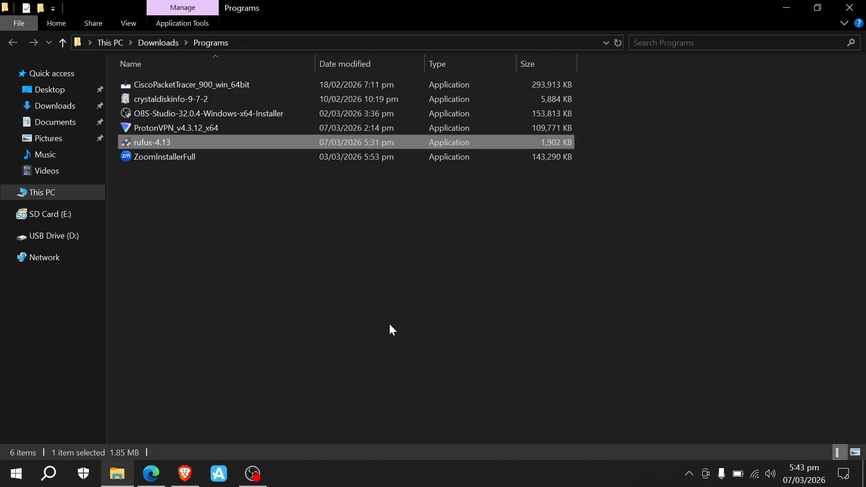
{"action": "key", "text": "Return"}
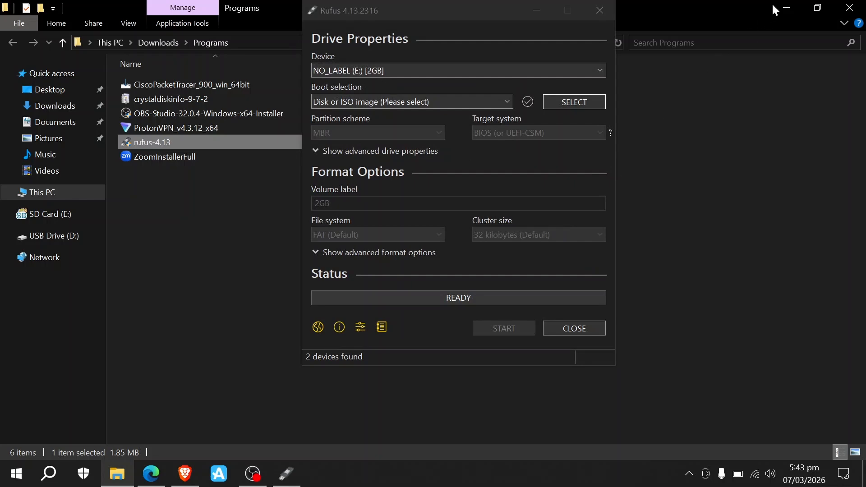
{"action": "left_click", "coordinate": [783, 3]}
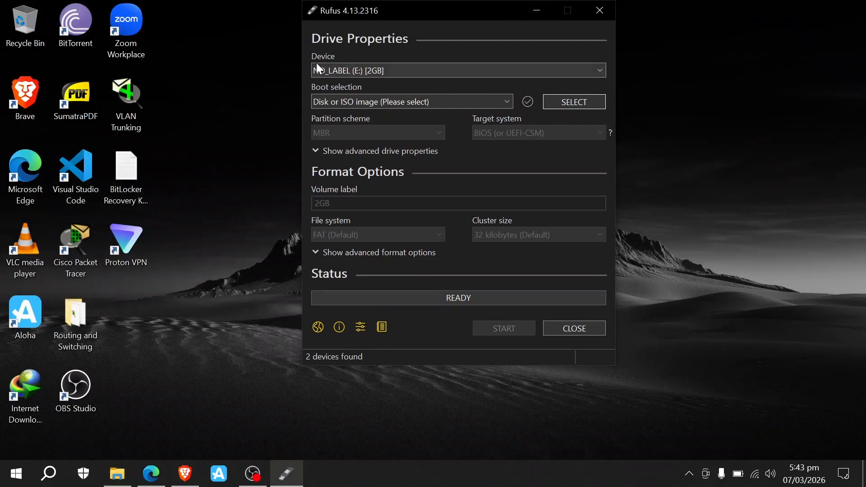
Choose the 16 GB drive (D:) as the device and load Win11_25H2_EnglishInternational_x64.iso from Downloads as the boot image.
{"action": "left_click", "coordinate": [383, 66]}
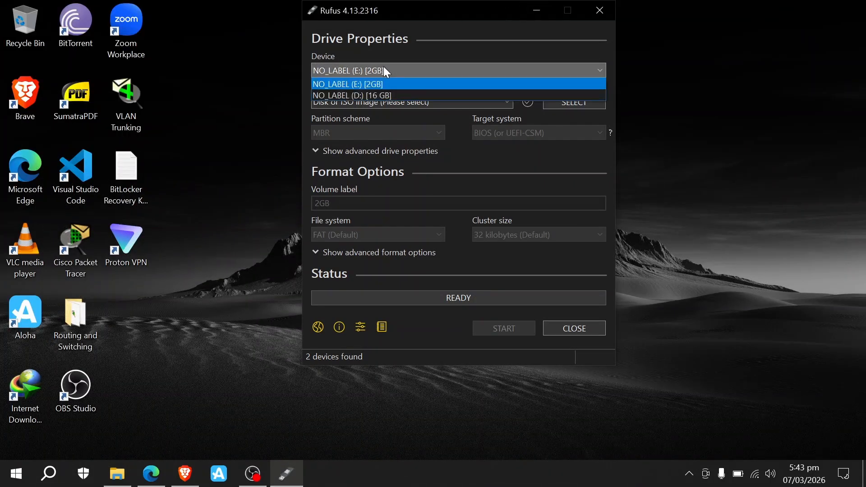
{"action": "left_click", "coordinate": [375, 96]}
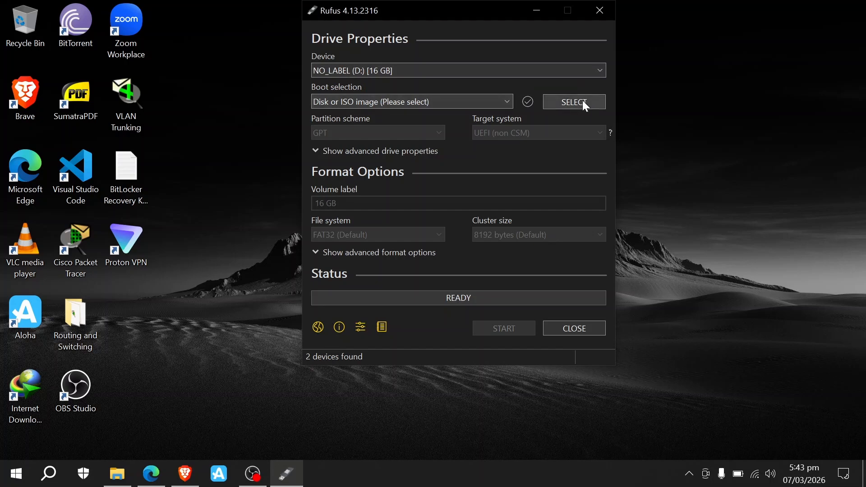
{"action": "left_click", "coordinate": [569, 103]}
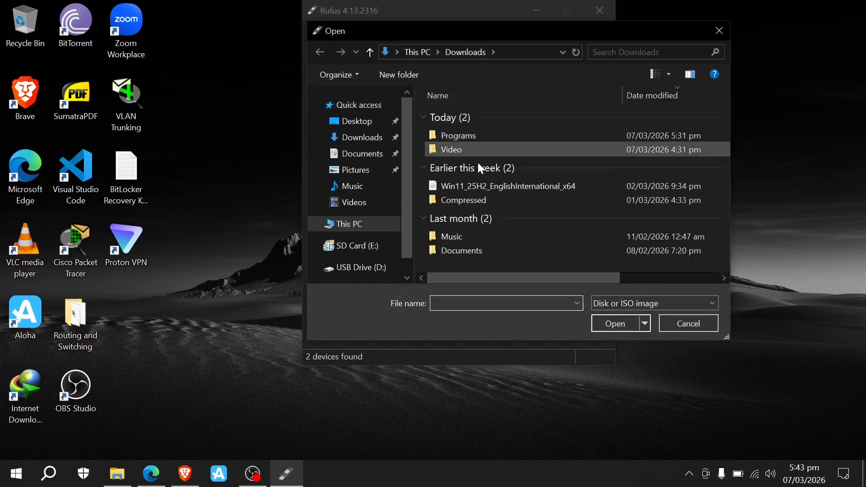
{"action": "left_click", "coordinate": [476, 185]}
{"action": "left_click", "coordinate": [630, 324]}
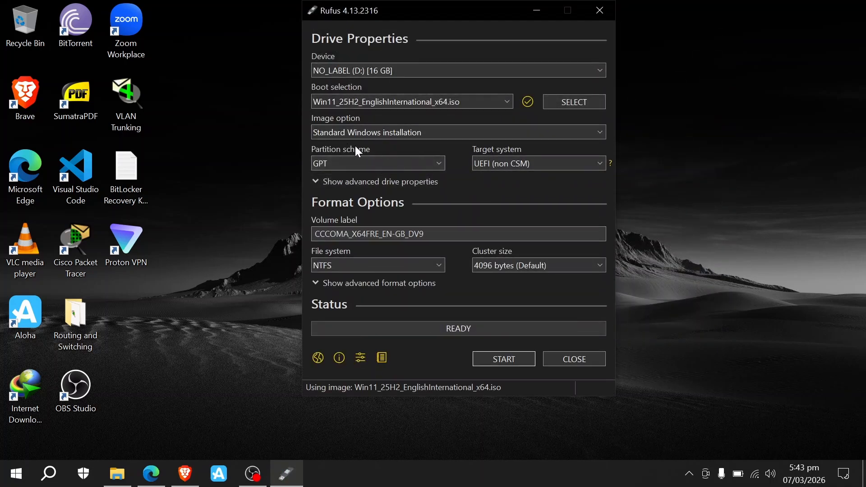
Select GPT as the partition scheme for the USB drive and keep the suggested volume label.
{"action": "left_click", "coordinate": [353, 168]}
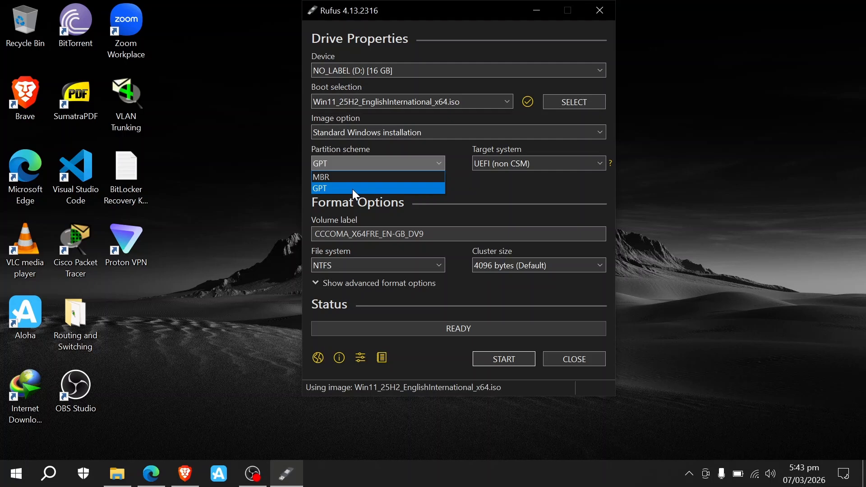
{"action": "left_click", "coordinate": [353, 188]}
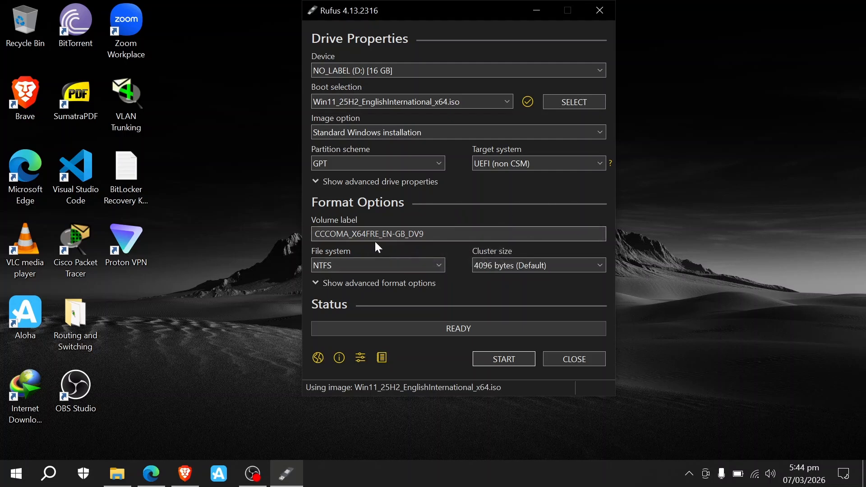
{"action": "left_click", "coordinate": [442, 234]}
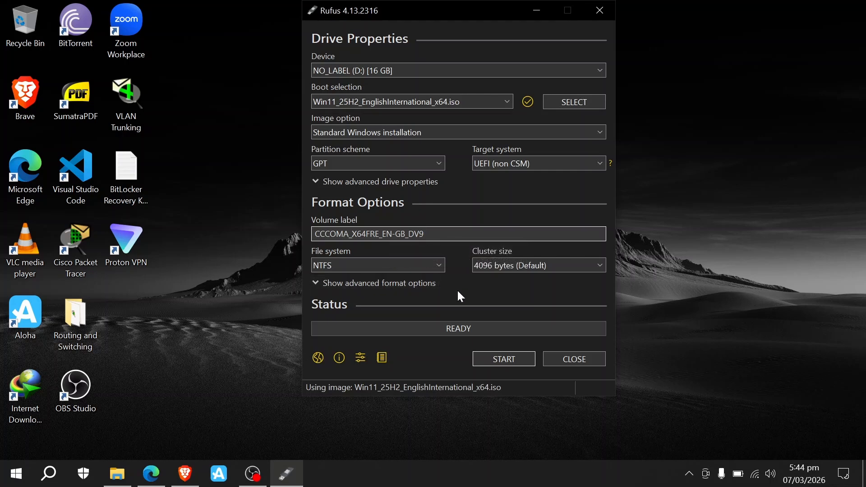
Start writing the drive with the RAM, Secure Boot, TPM 2.0 and online Microsoft account requirements removed, and accept erasing all its data.
{"action": "left_click", "coordinate": [504, 360]}
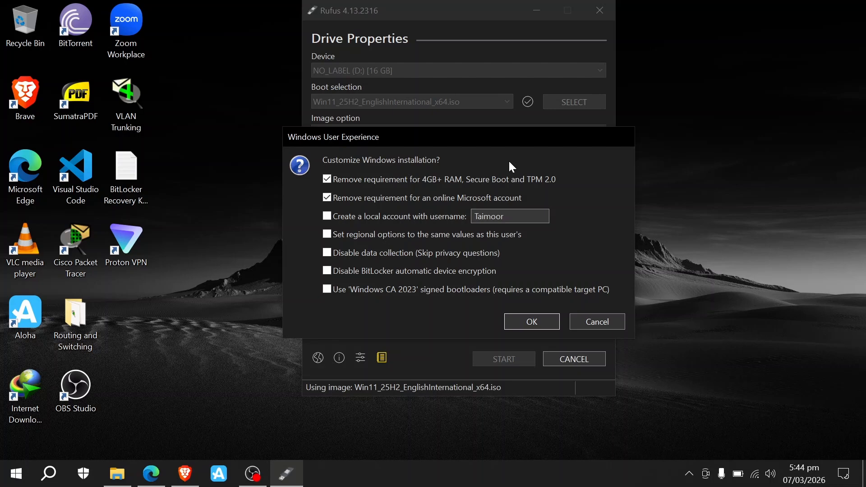
{"action": "left_click", "coordinate": [328, 216]}
{"action": "left_click", "coordinate": [327, 216]}
{"action": "left_click", "coordinate": [533, 323]}
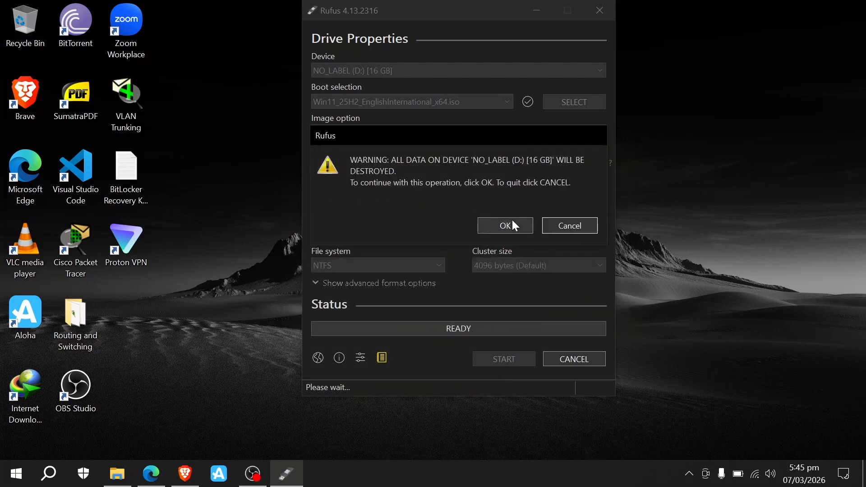
{"action": "left_click", "coordinate": [513, 223]}
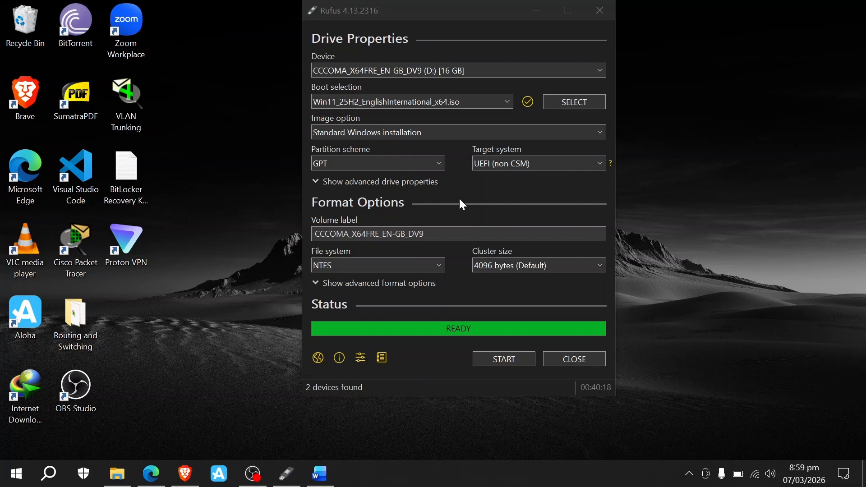
Switch to the Word document to review the MBR and GPT comparison table for Windows 11, and return to Rufus.
{"action": "left_click", "coordinate": [356, 164]}
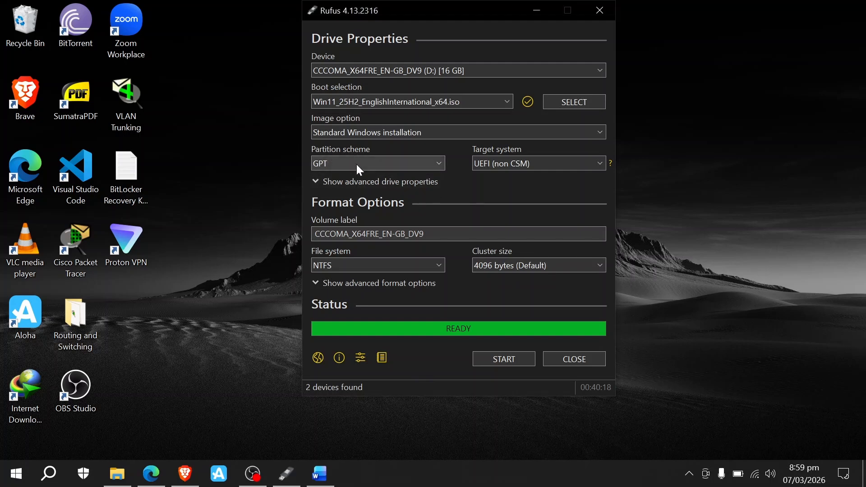
{"action": "left_click", "coordinate": [470, 188]}
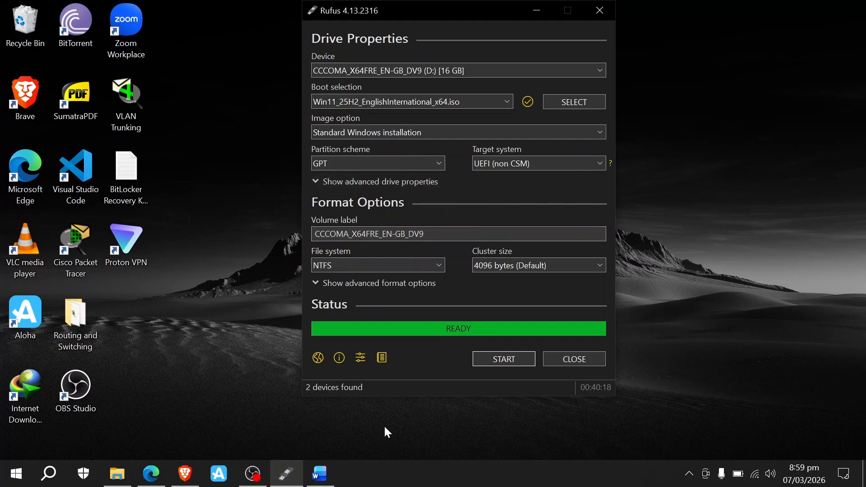
{"action": "left_click", "coordinate": [323, 479]}
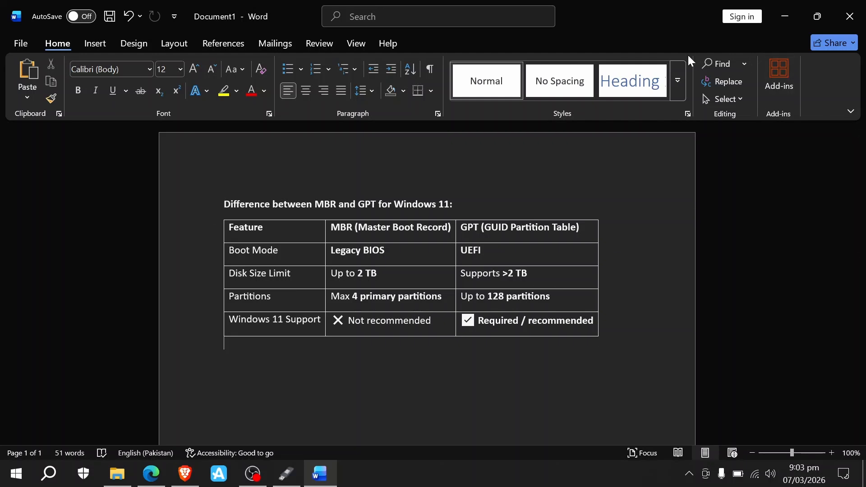
{"action": "left_click", "coordinate": [785, 16]}
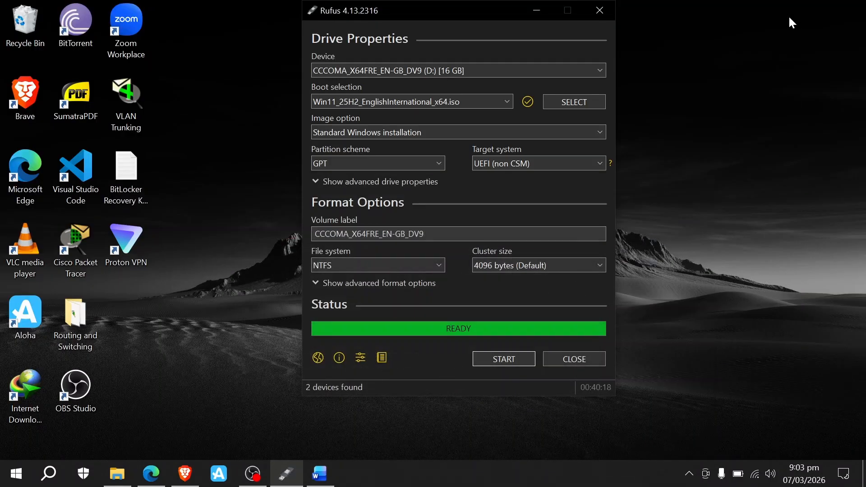